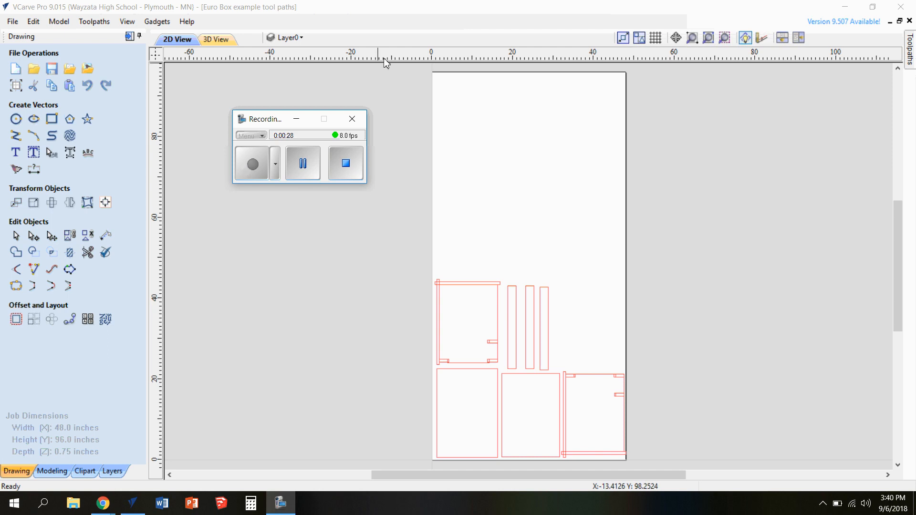
Select the six small notch rectangles on the two notched side panels, three on each panel.
left_click(296, 119)
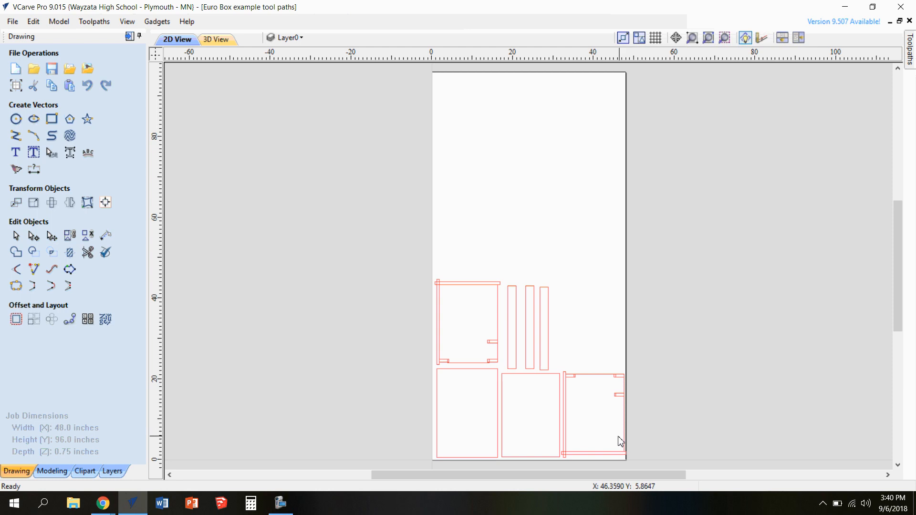
scroll(622, 437, "up", 2)
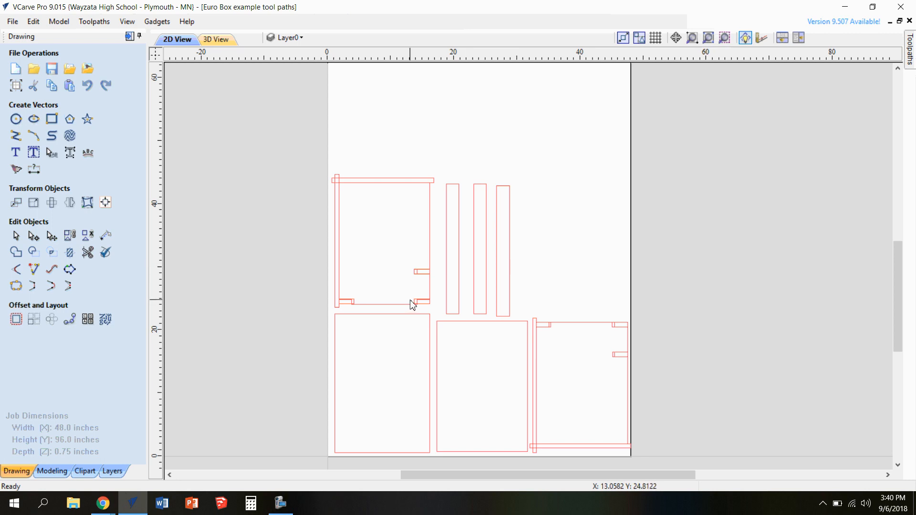
scroll(410, 304, "up", 1)
scroll(562, 327, "down", 1)
scroll(485, 314, "up", 1)
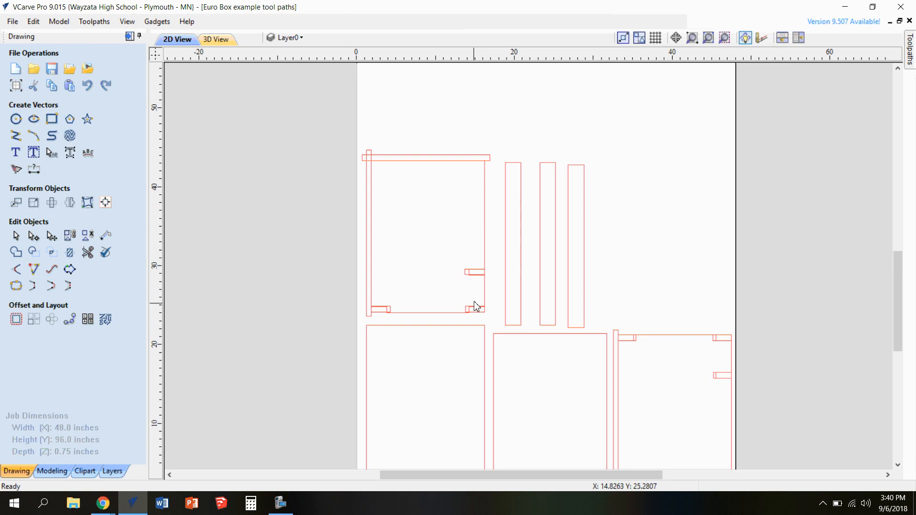
scroll(467, 283, "up", 1)
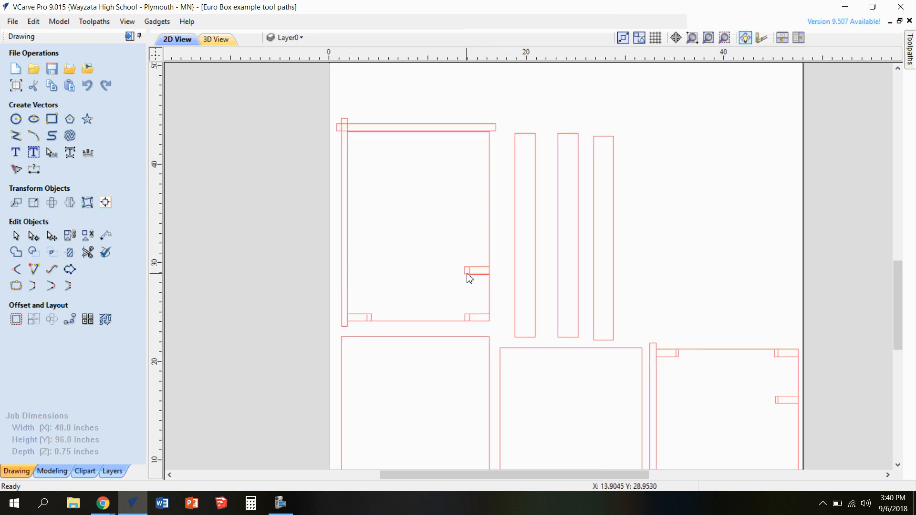
left_click(469, 274)
left_click(466, 317, "shift")
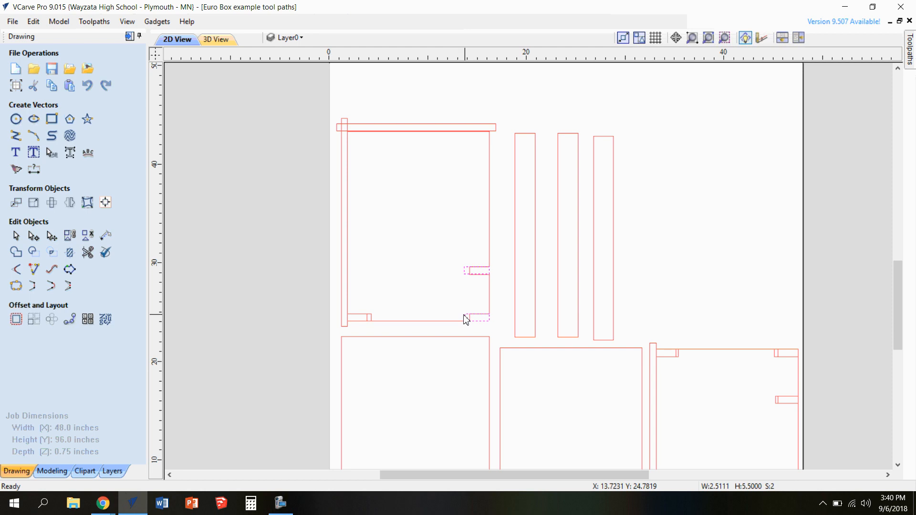
left_click(371, 317, "shift")
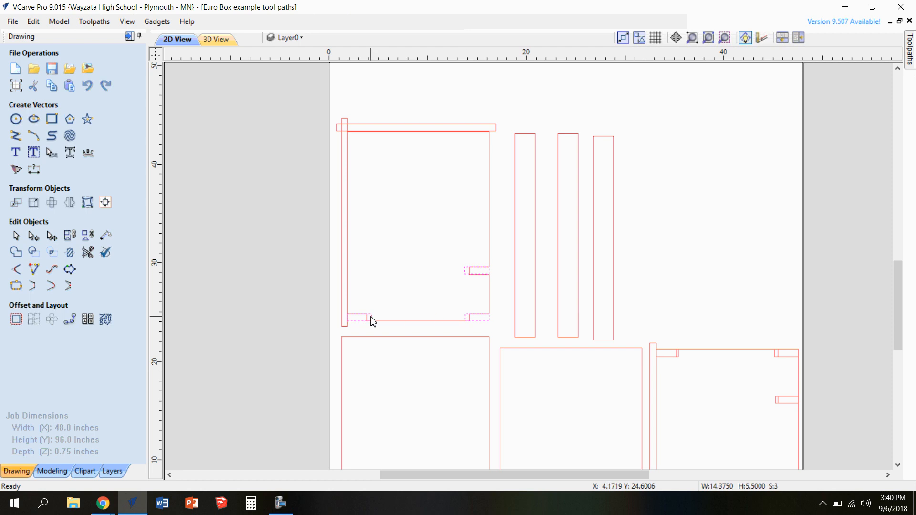
left_click(678, 355, "shift")
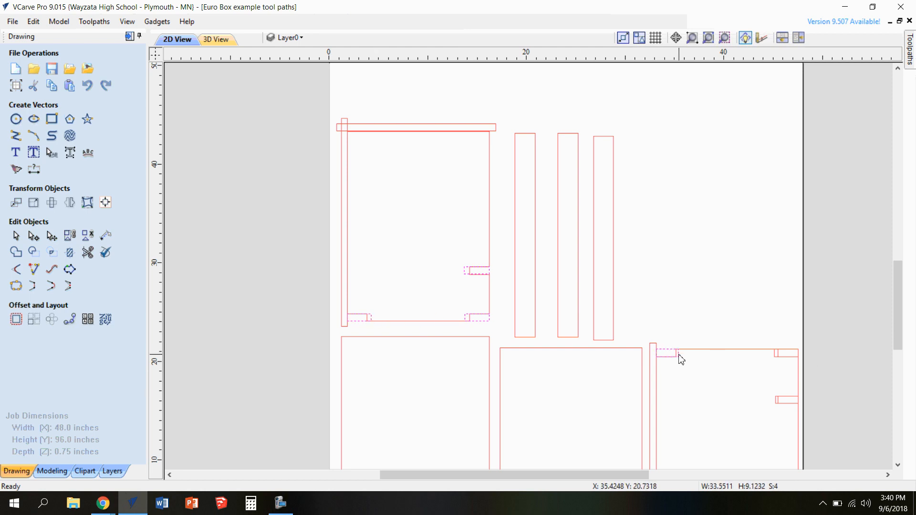
left_click(775, 357, "shift")
left_click(777, 403, "shift")
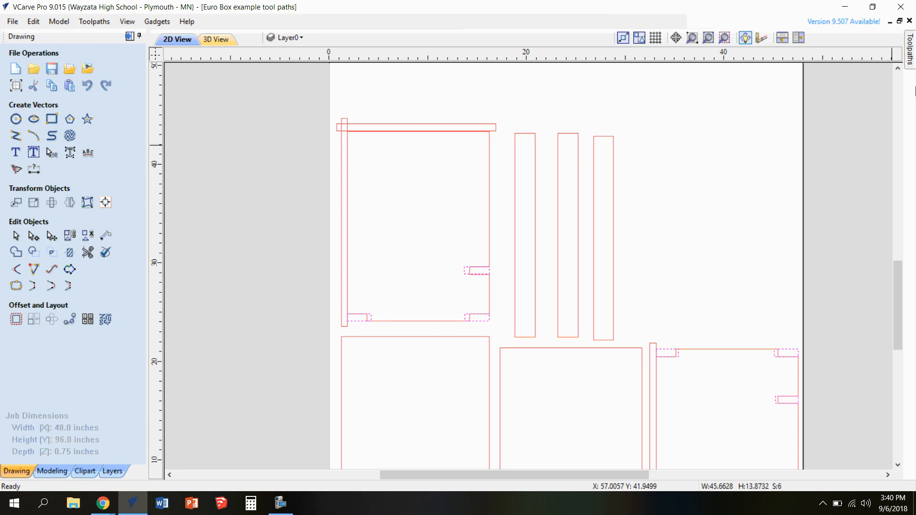
Start a pocket toolpath for the selected notches and set its cut depth to 0.0625 inches.
left_click(910, 67)
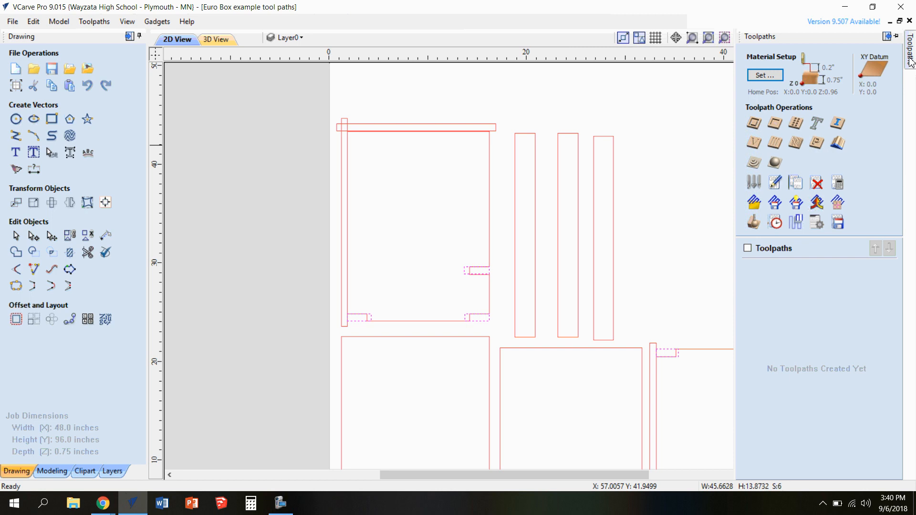
left_click(775, 125)
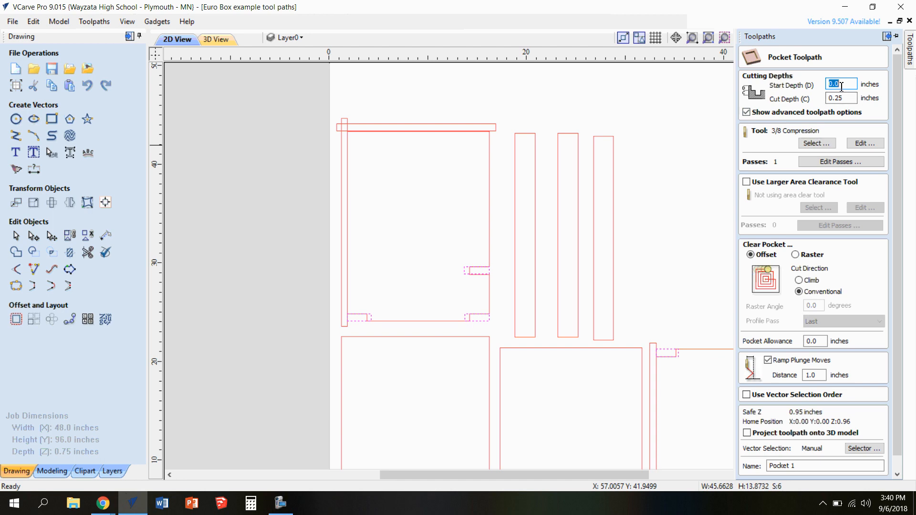
left_click(852, 98)
key("BackSpace")
key("BackSpace")
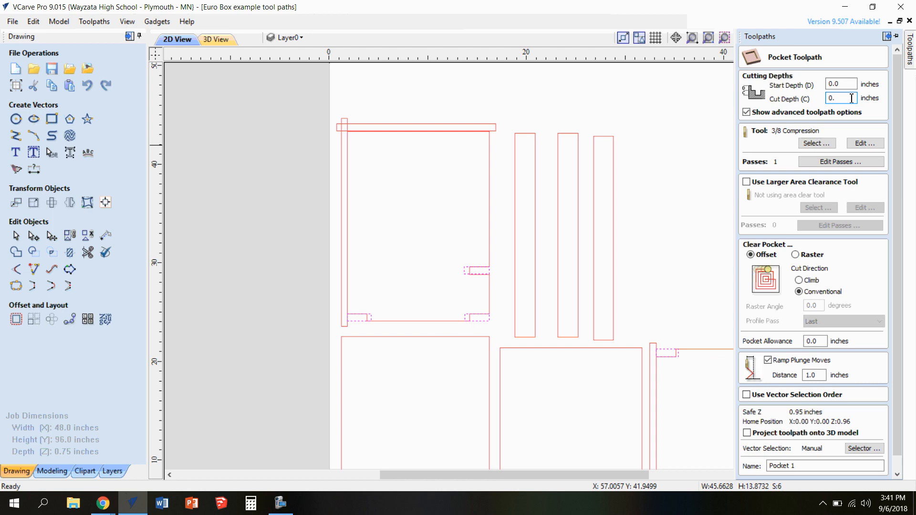
type("0625")
Create a new tool of type End Mill in the tool database, keeping the name End Mill (0.375 inches).
left_click(816, 144)
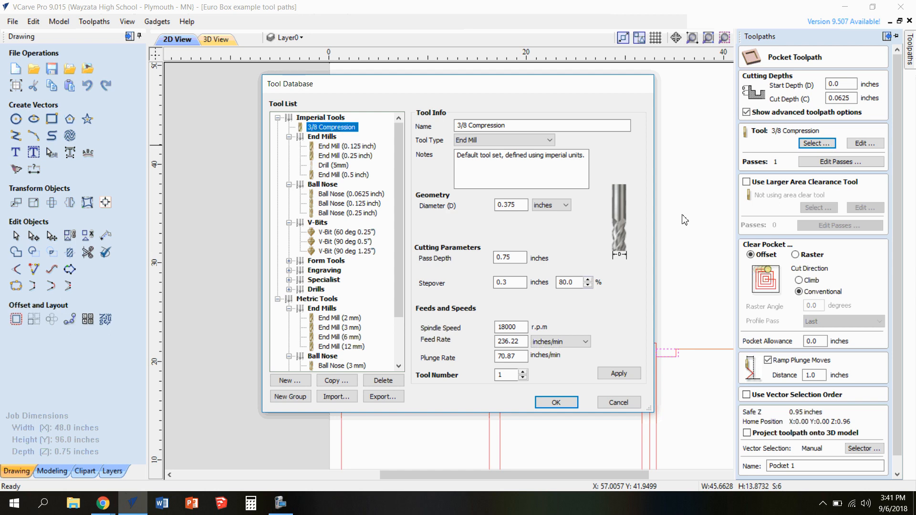
left_click(285, 382)
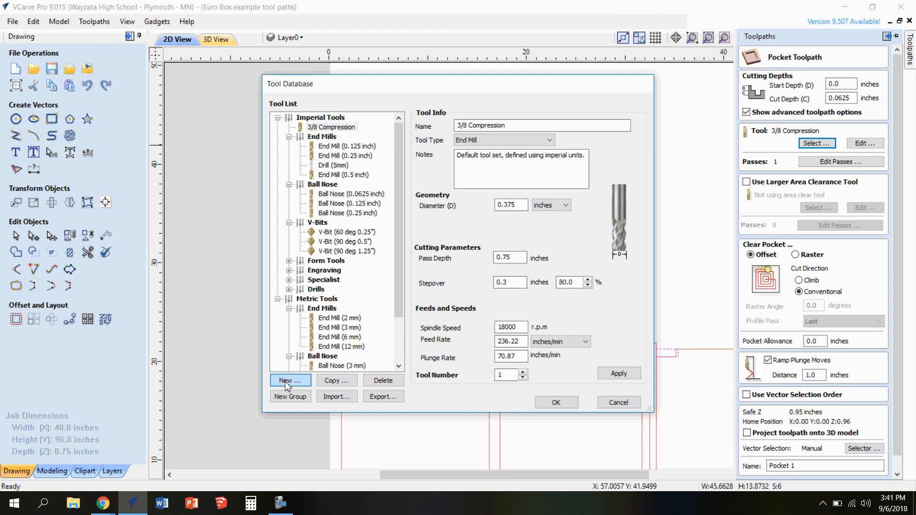
left_click(490, 140)
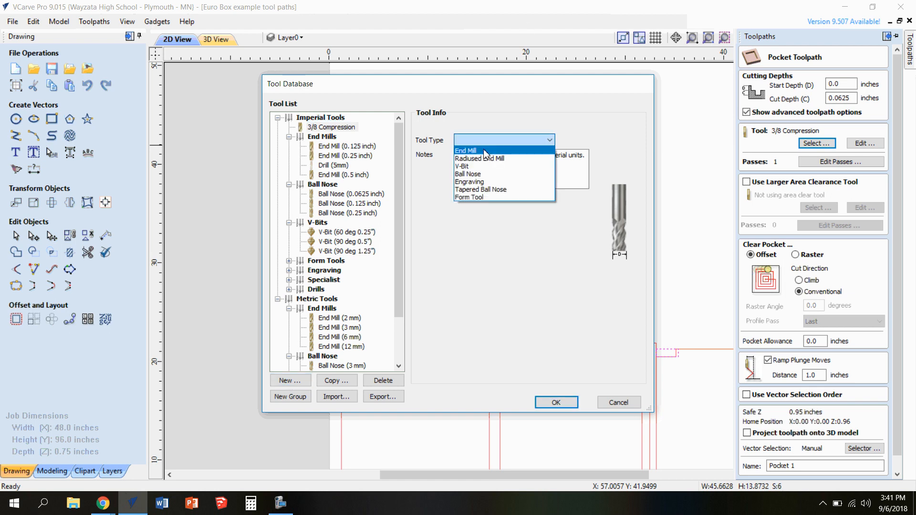
left_click(482, 150)
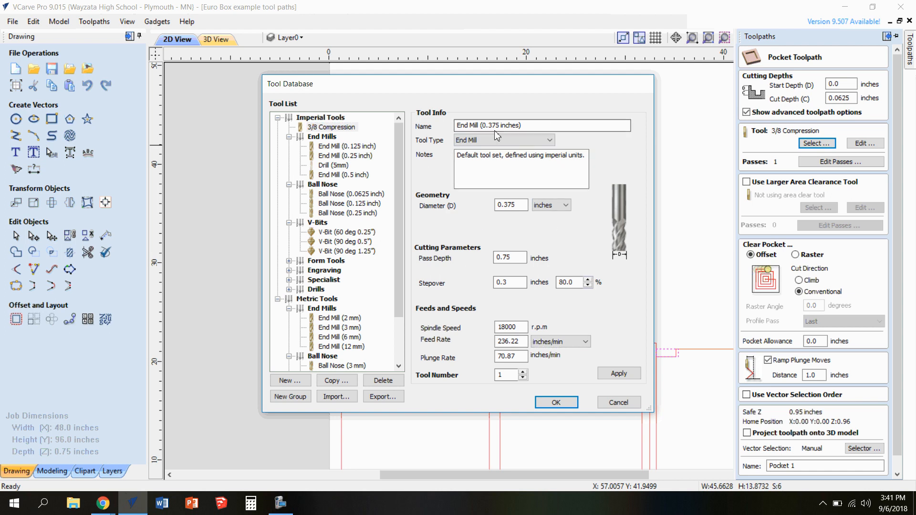
left_click_drag(464, 126, 500, 125)
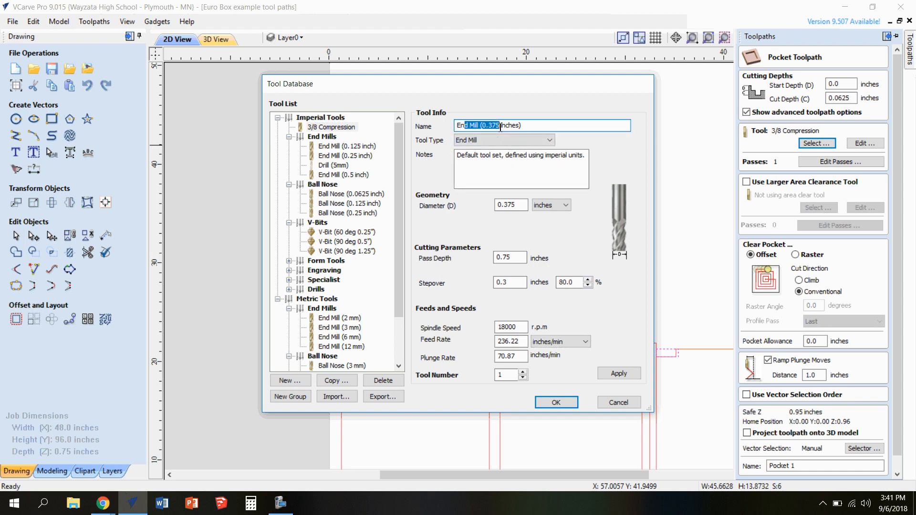
left_click(517, 126)
left_click(494, 140)
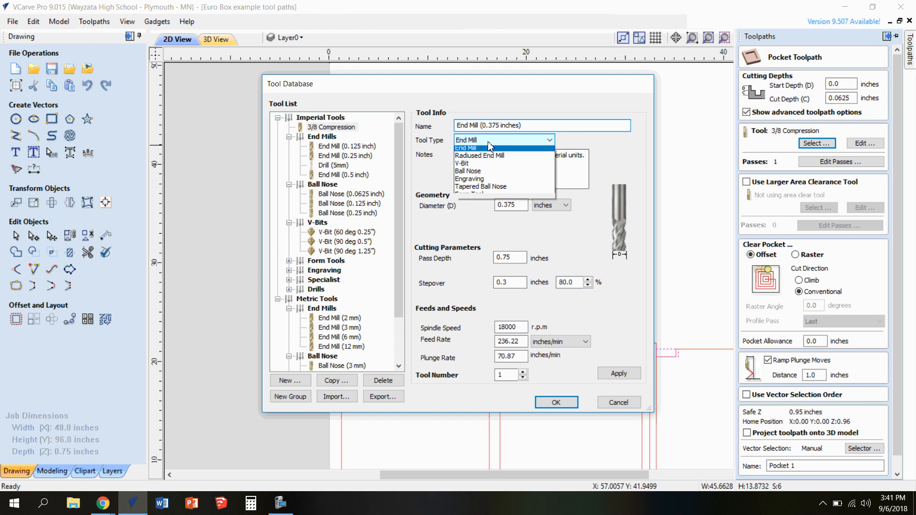
left_click(489, 147)
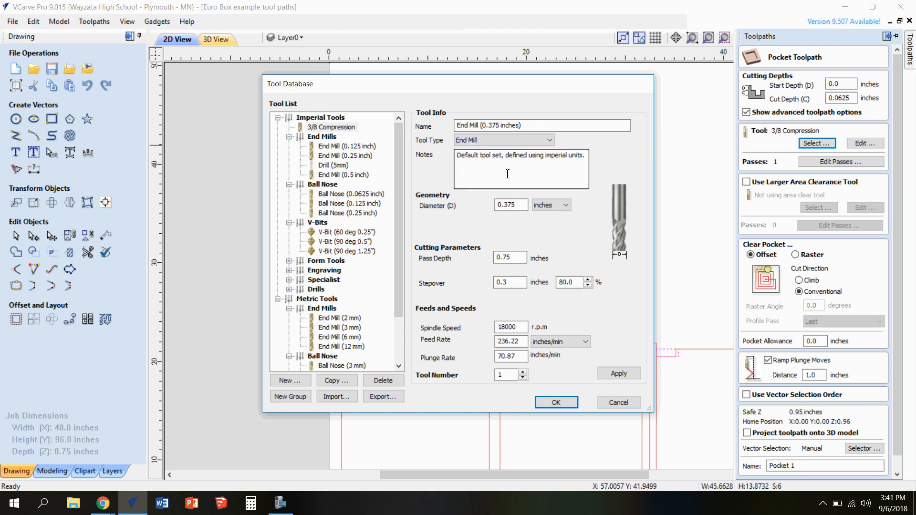
Keep the new end mill's diameter at 0.375 inches and set its pass depth to 0.753 inches.
left_click(514, 207)
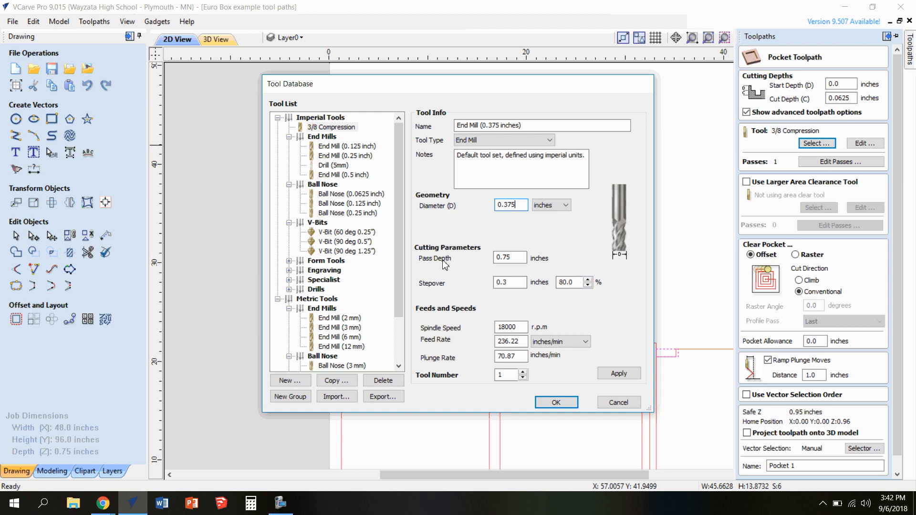
left_click(518, 257)
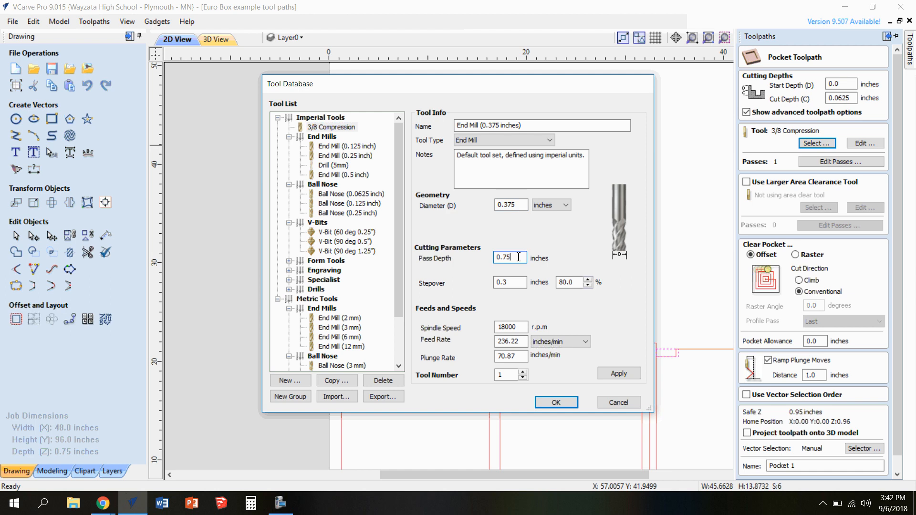
type("3")
Set the end mill's feed rate to 250 and plunge rate to 70 inches/min, and save it as the pocket's tool.
double_click(524, 342)
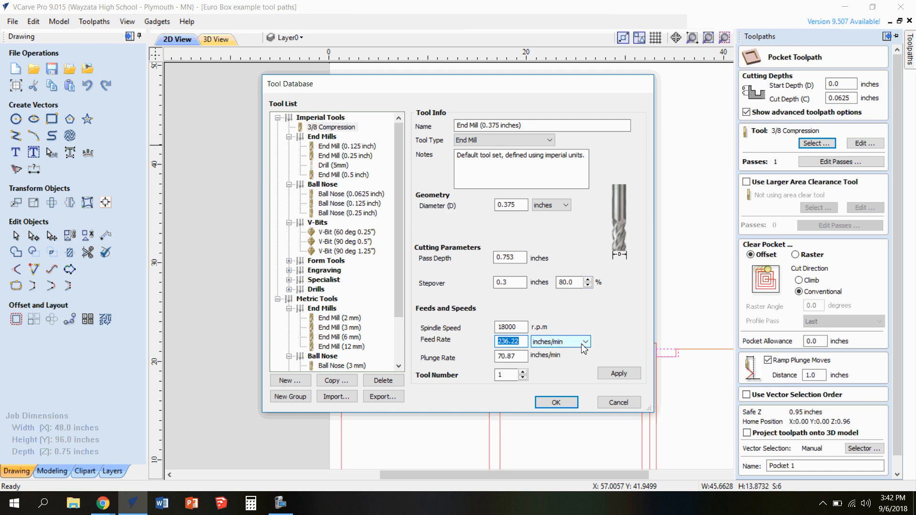
type("250")
key("Tab")
key("Tab")
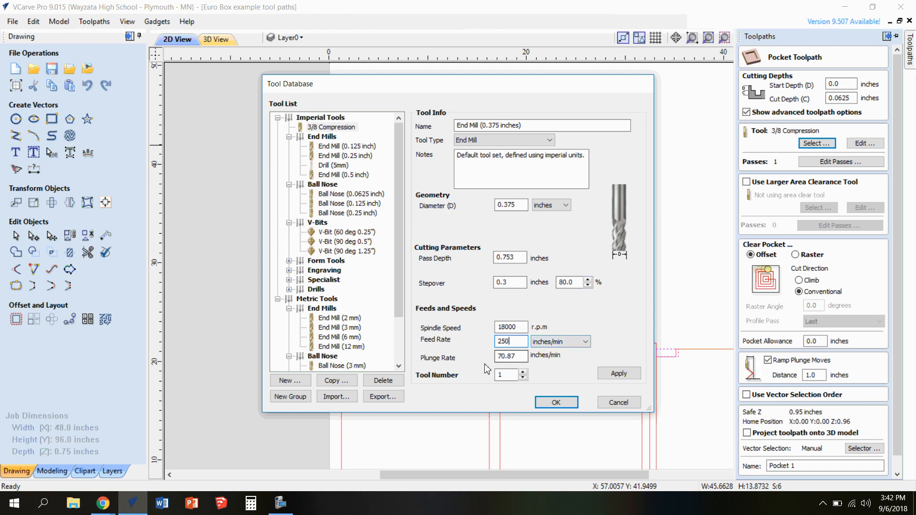
type("70")
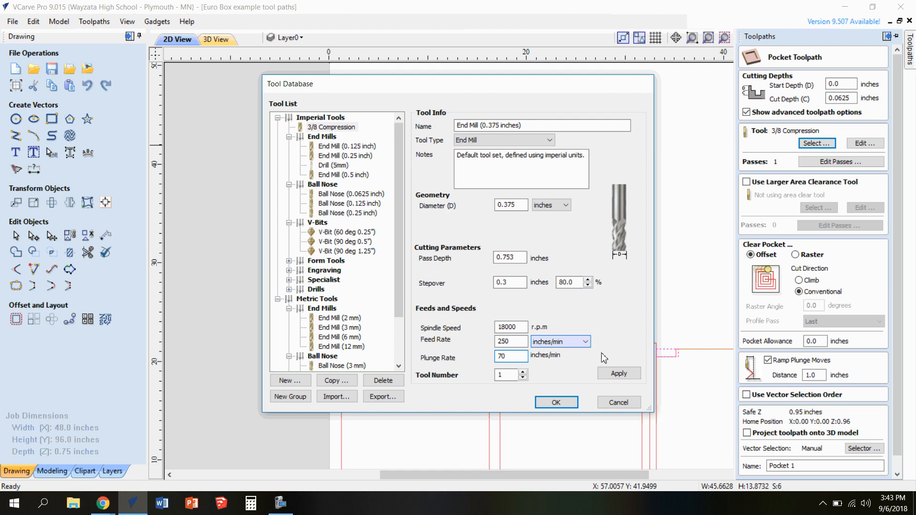
left_click(561, 344)
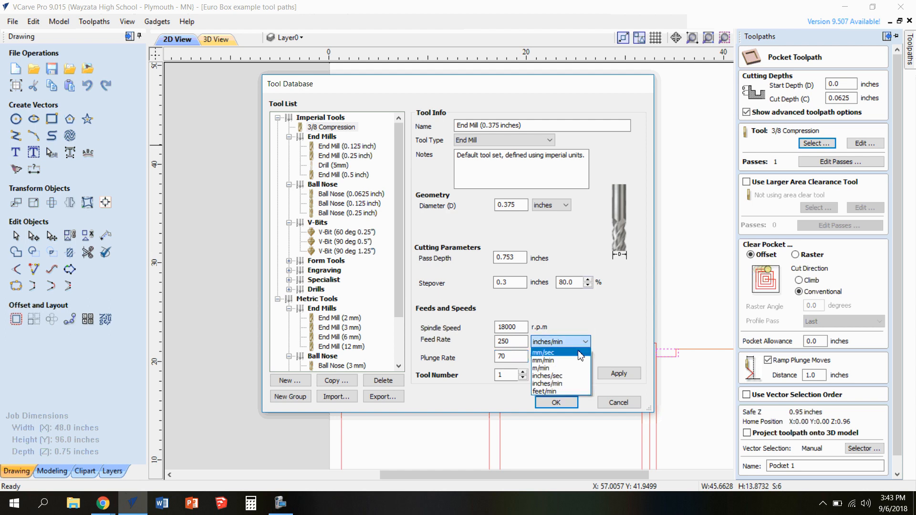
left_click(573, 384)
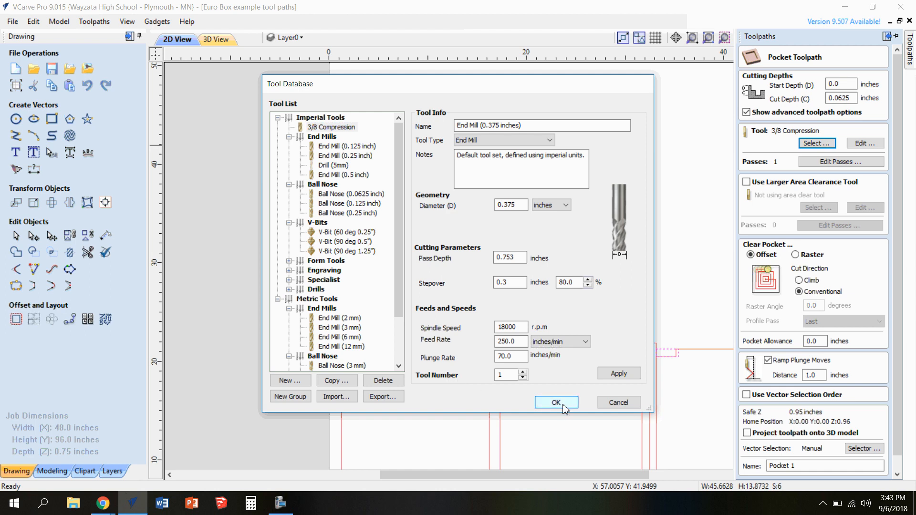
left_click(618, 376)
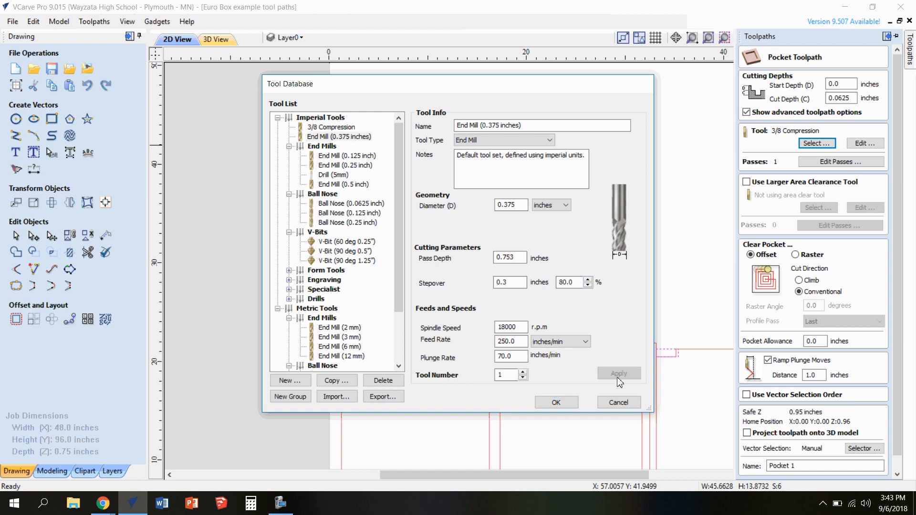
left_click(555, 402)
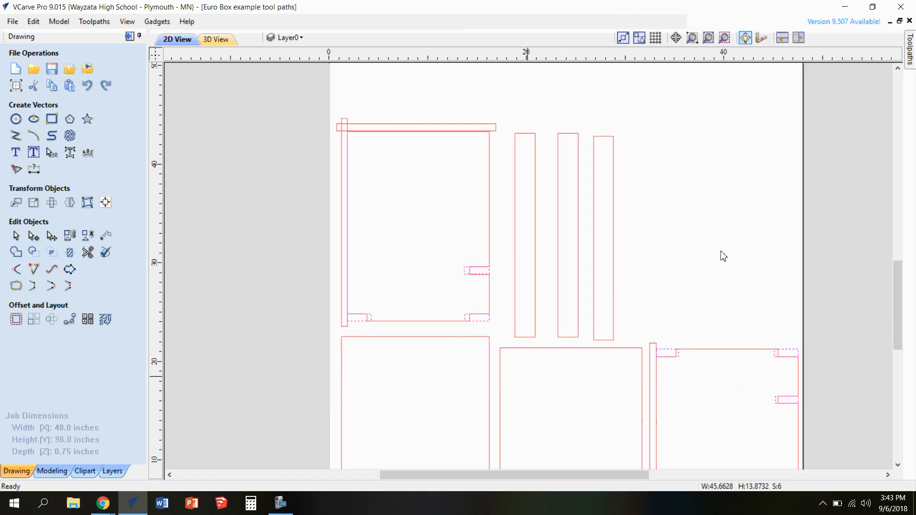
Check the End Mill (0.375 inches) entry under Imperial Tools in the tool database and keep it for the pocket.
mouse_move(910, 53)
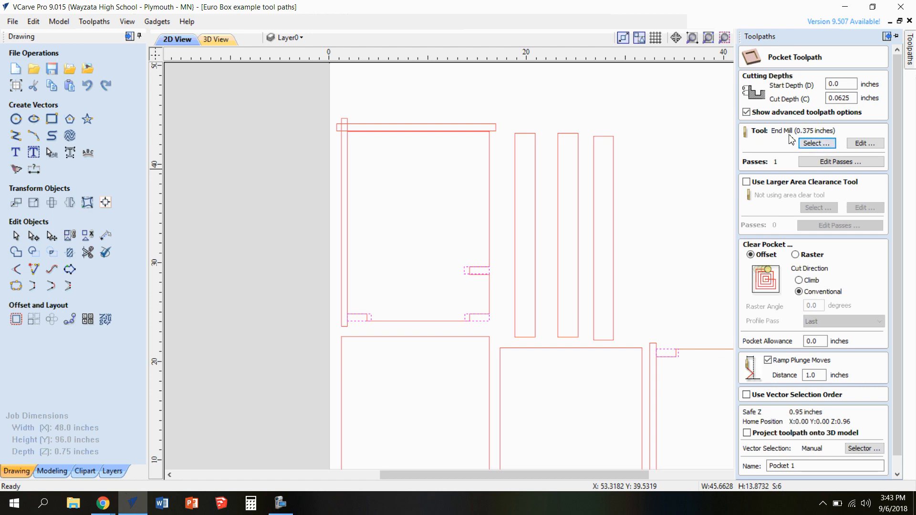
left_click(814, 144)
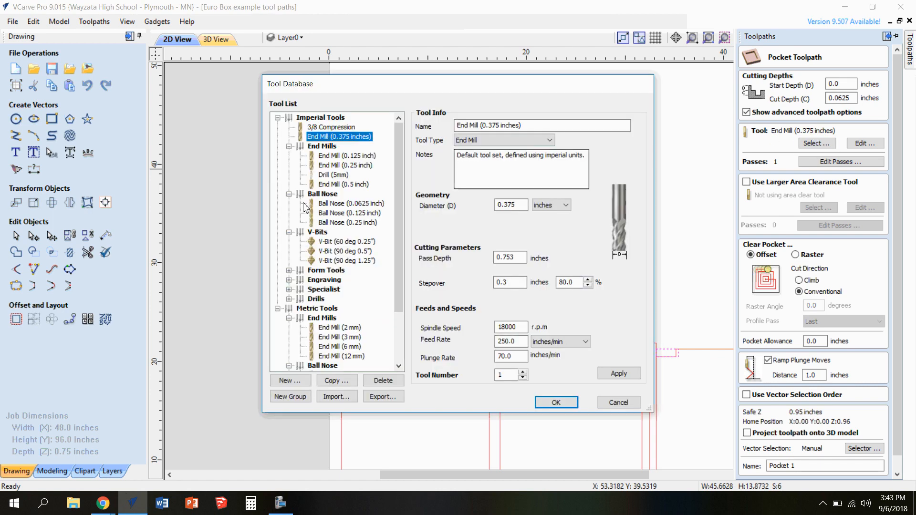
left_click(324, 118)
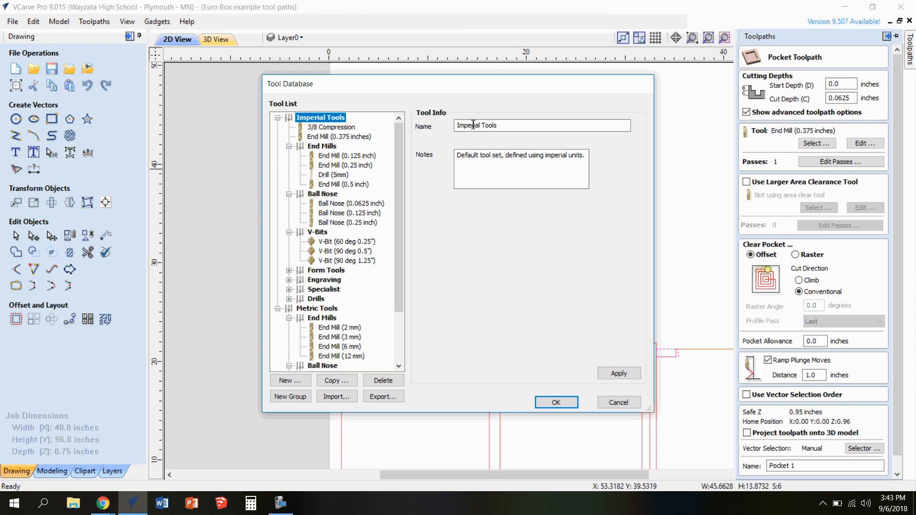
left_click(339, 137)
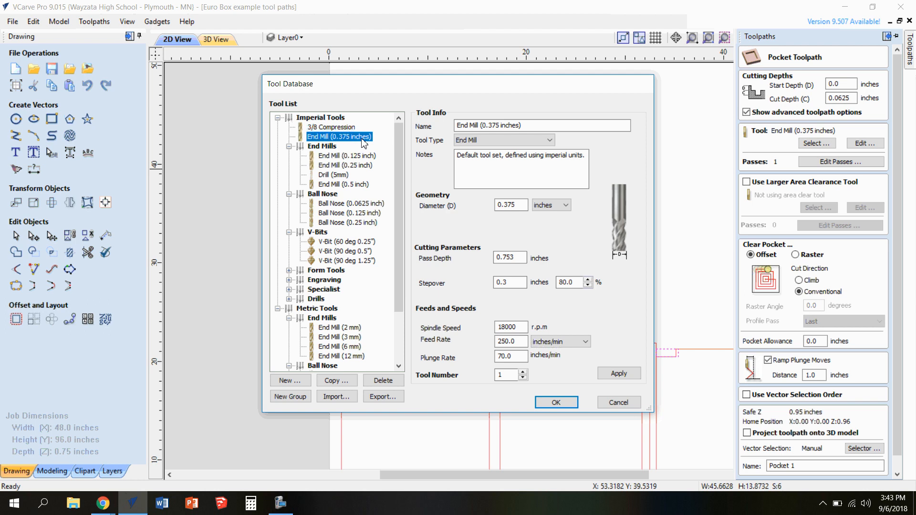
left_click(556, 402)
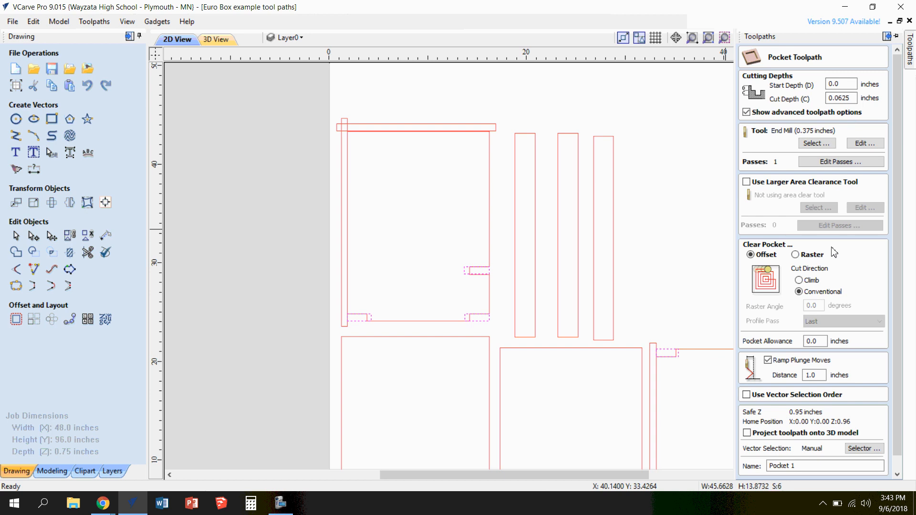
Keep ramp plunge moves enabled for the pocket toolpath and set the ramp distance to 1 inch.
scroll(834, 258, "down", 1)
scroll(834, 258, "down", 2)
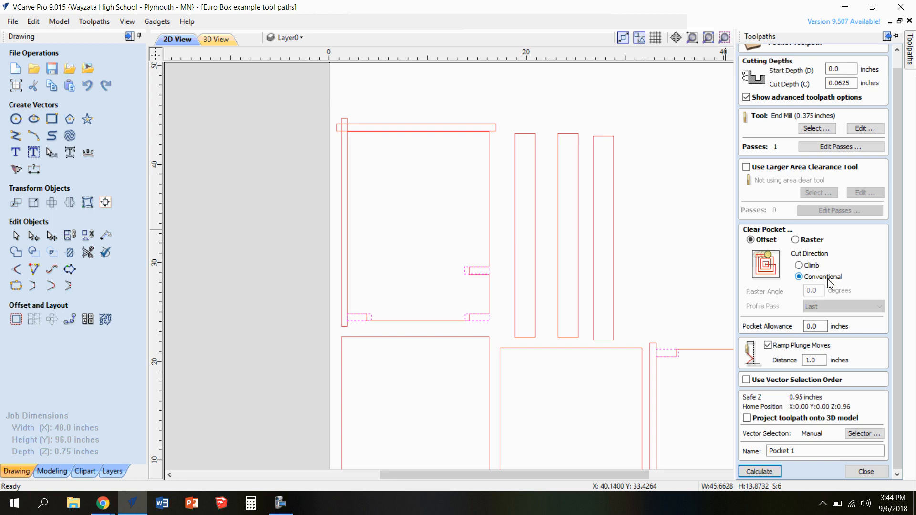
left_click(773, 345)
left_click(768, 345)
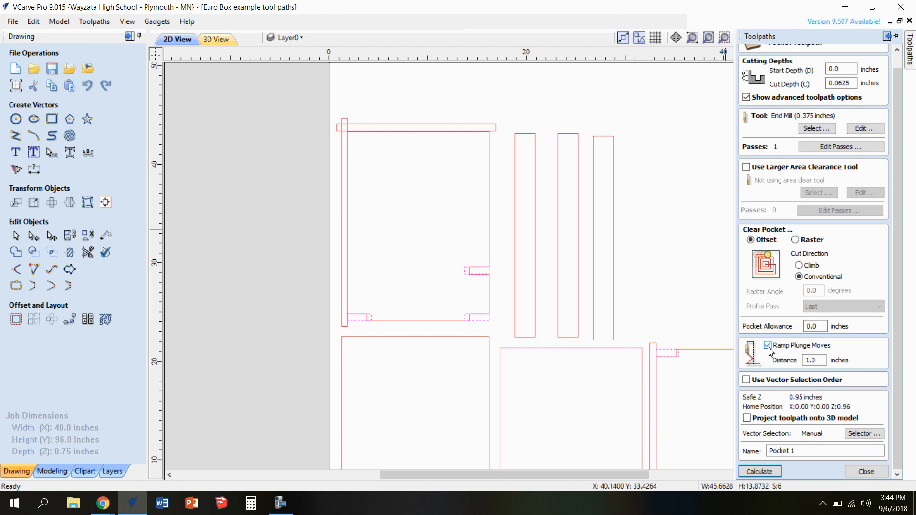
left_click_drag(830, 360, 794, 364)
type("1")
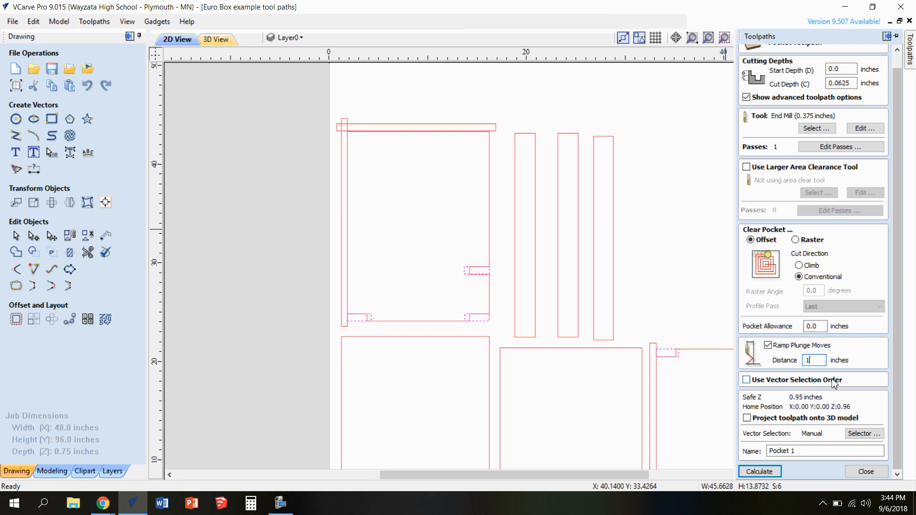
Name the toolpath Pocket Tool Path and add the long horizontal groove rectangles on both side panels to the pocket's vector selection.
left_click_drag(807, 451, 707, 452)
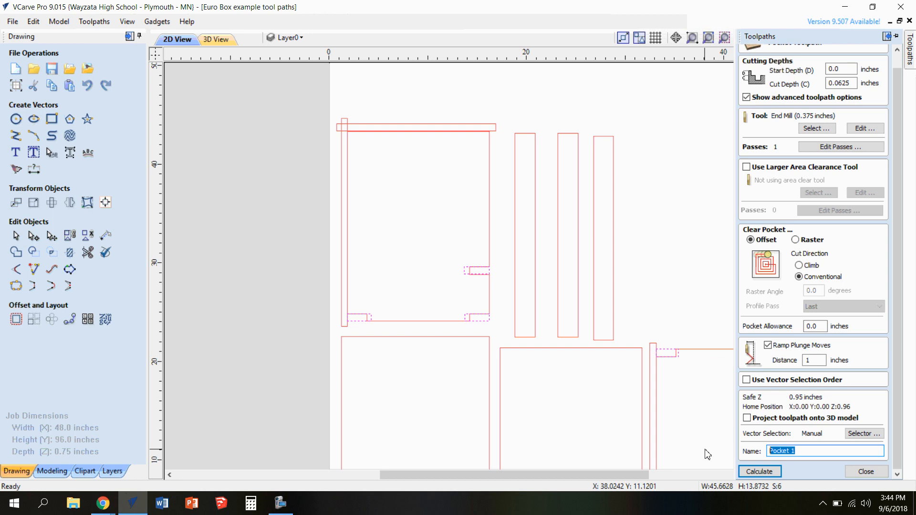
type("Po")
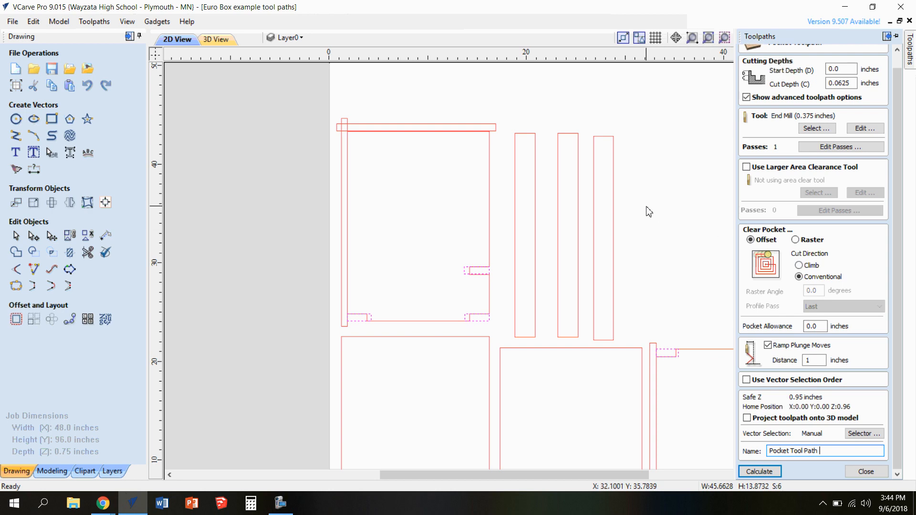
scroll(652, 210, "down", 3)
scroll(657, 212, "up", 1)
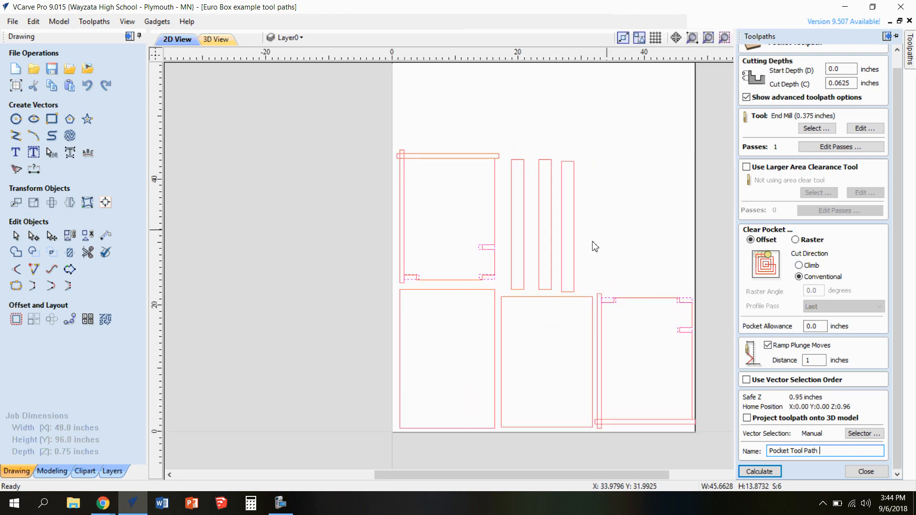
left_click(458, 156, "shift")
left_click(632, 422, "shift")
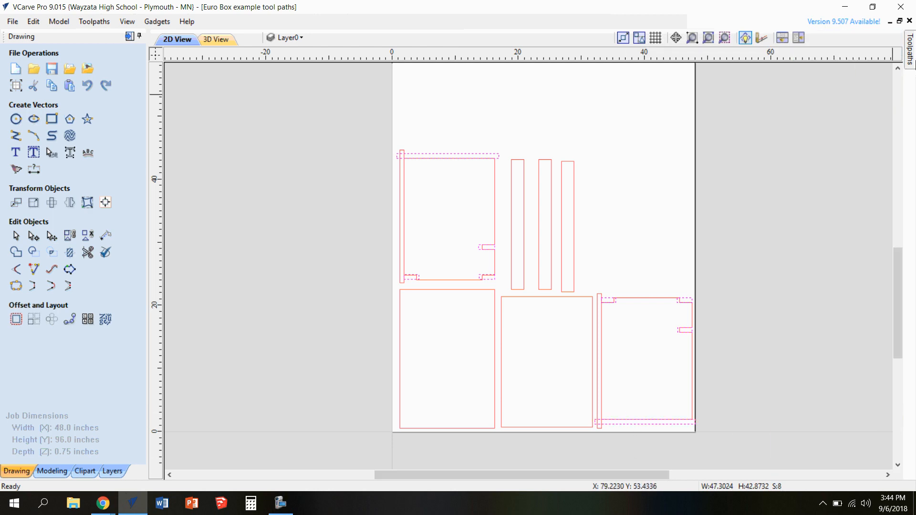
Calculate the pocket toolpath for the selected notches and grooves, and return from its preview to the 2D view.
mouse_move(910, 51)
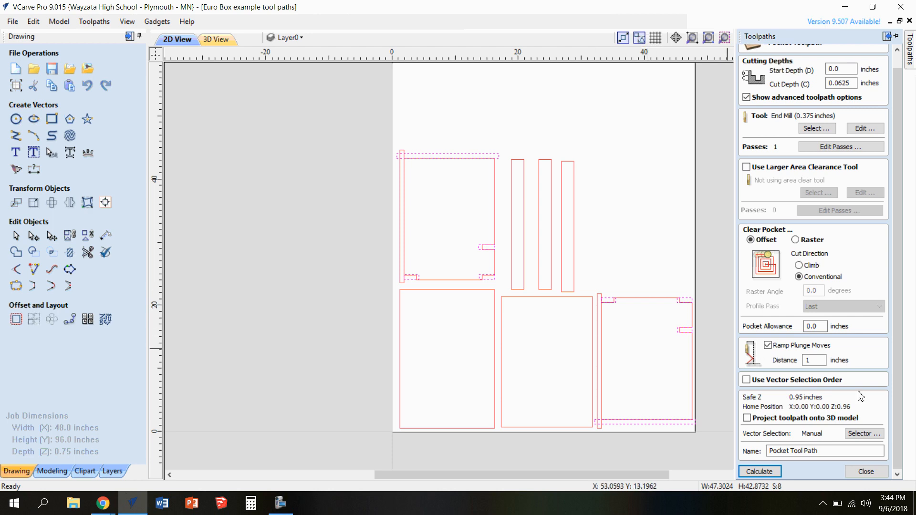
left_click(760, 471)
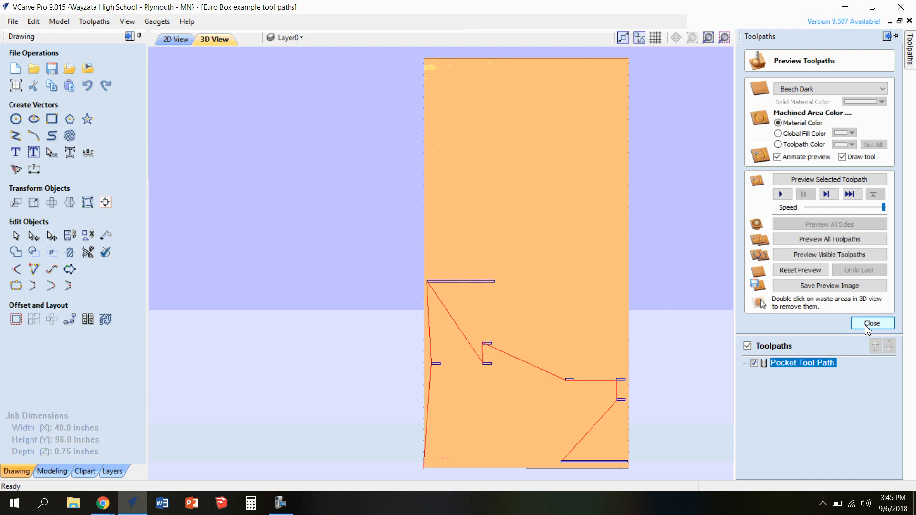
left_click(866, 326)
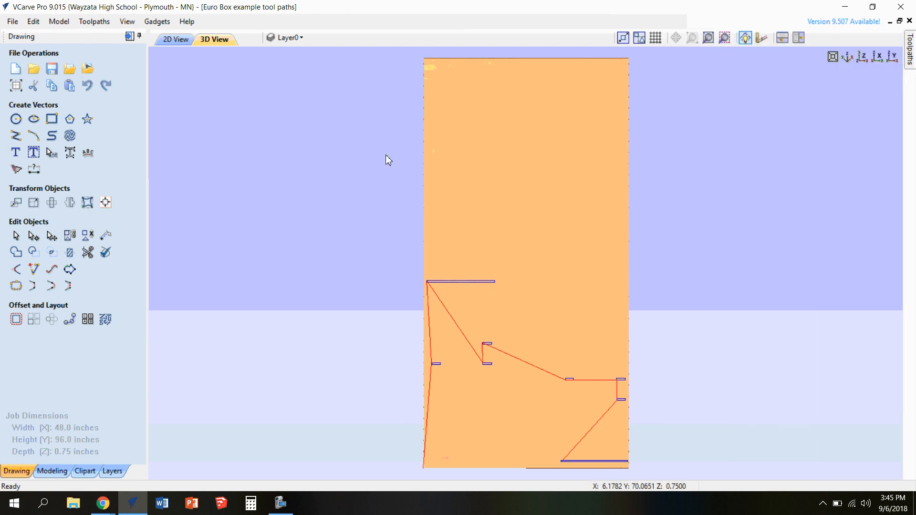
left_click(181, 40)
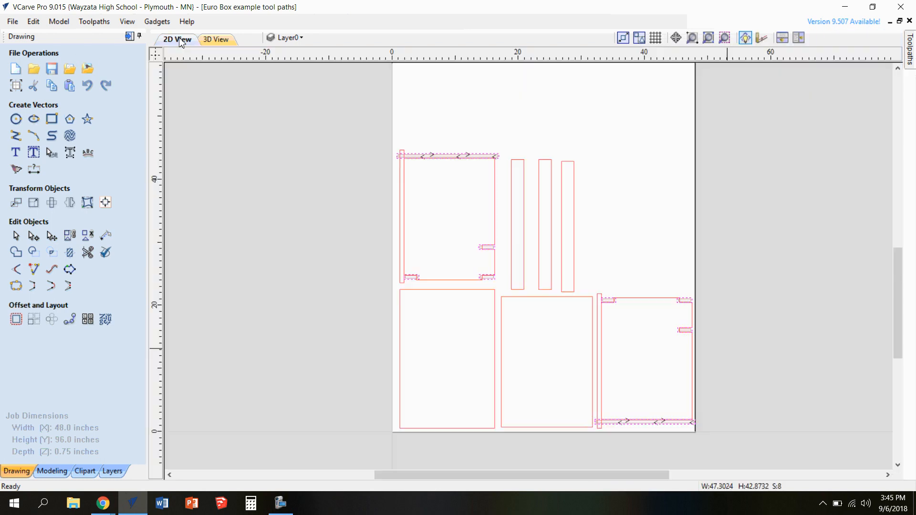
left_click(405, 204)
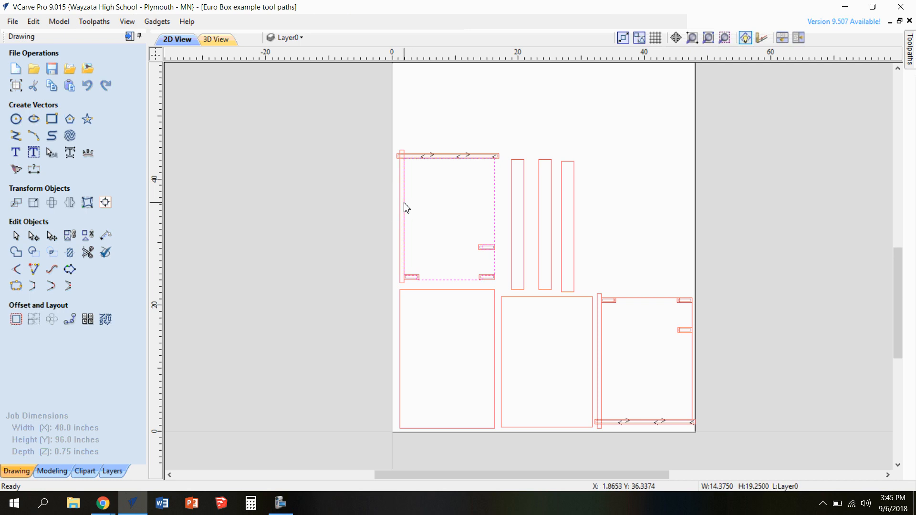
left_click(401, 221)
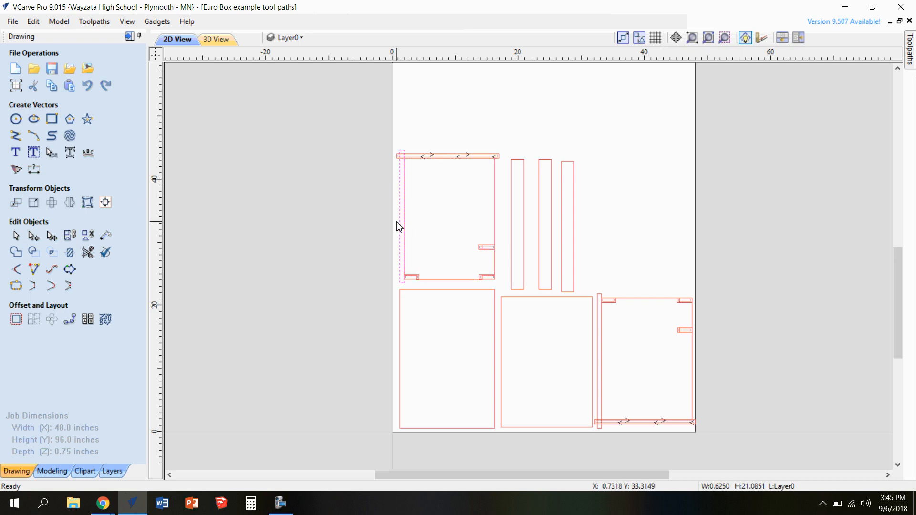
left_click(451, 280)
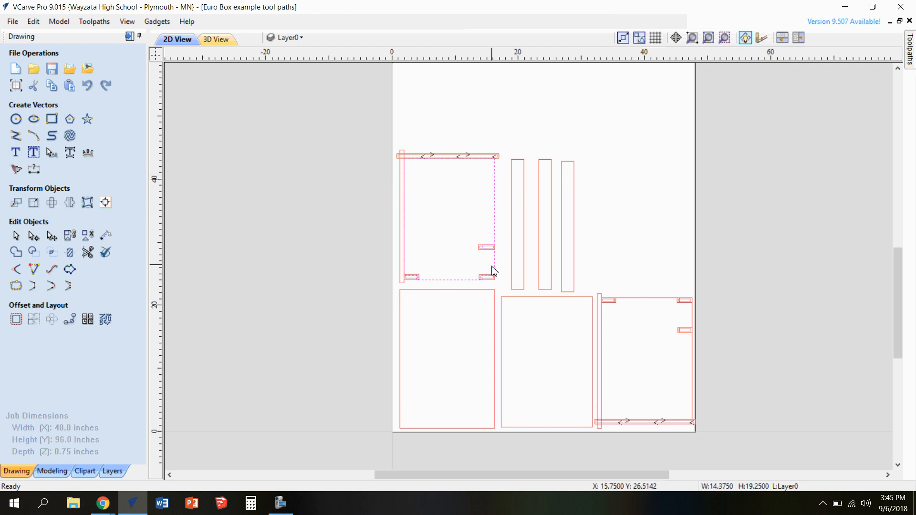
left_click(654, 204)
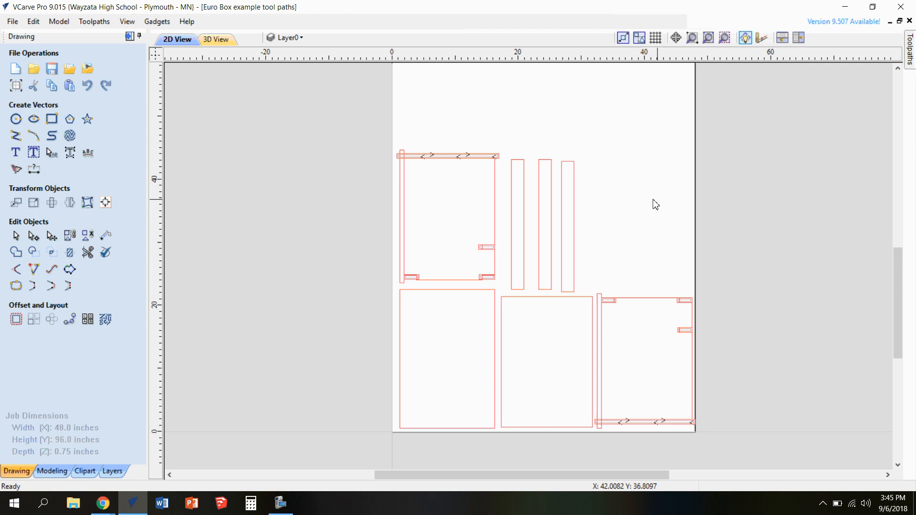
Select the tall narrow vertical rectangles along the long edge of both notched side panels.
left_click(402, 210)
left_click(400, 215)
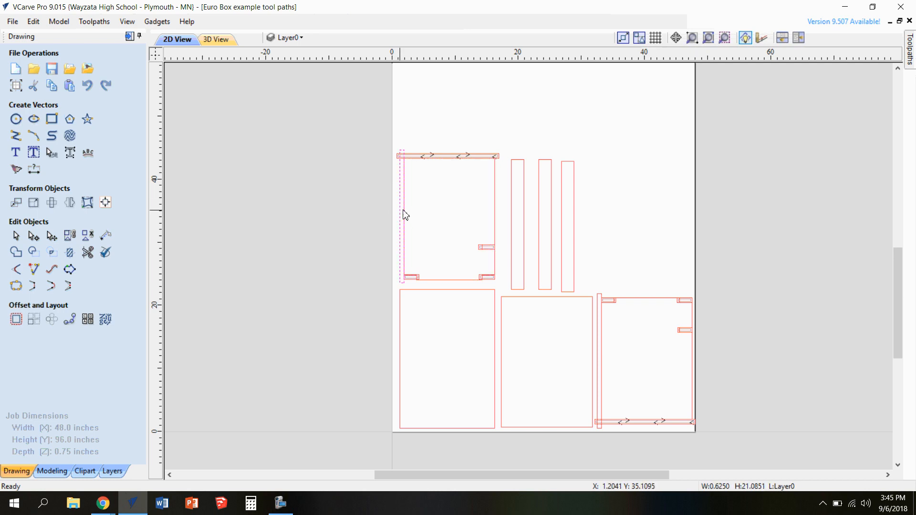
left_click(599, 327, "shift")
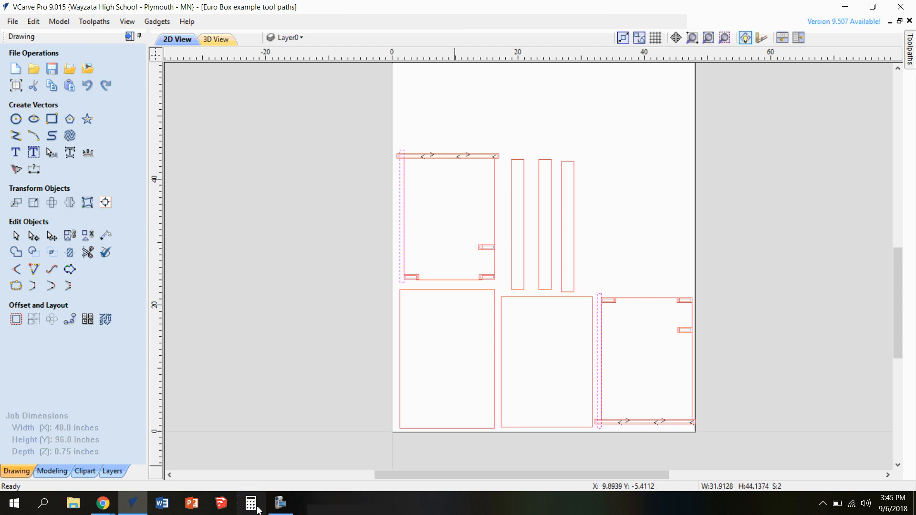
left_click(281, 504)
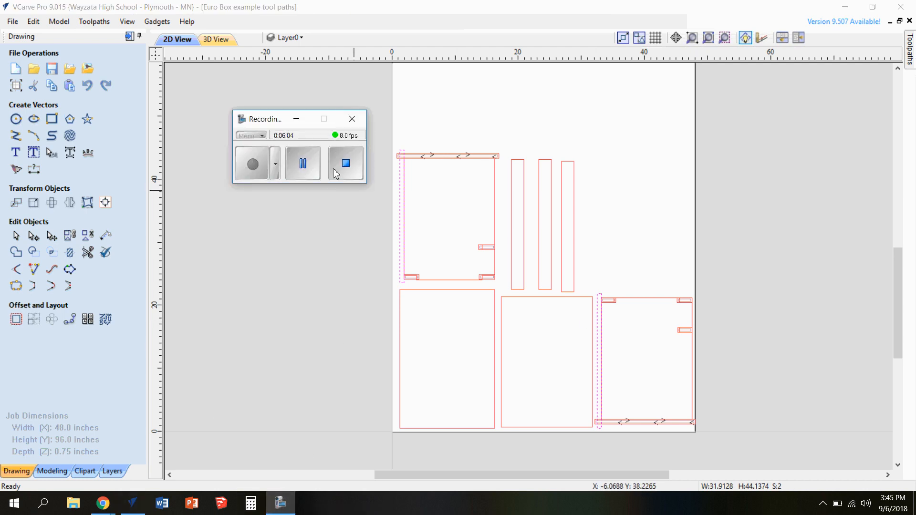